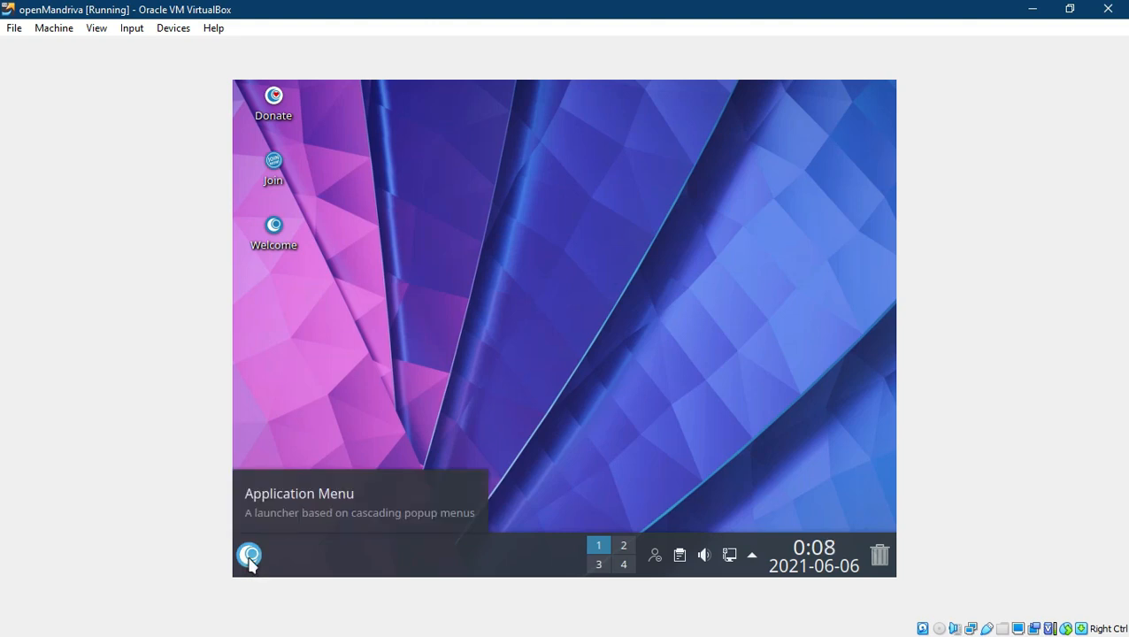
Step: Launch Dolphin from the Application Menu favourites to show the Downloads folder
click(250, 557)
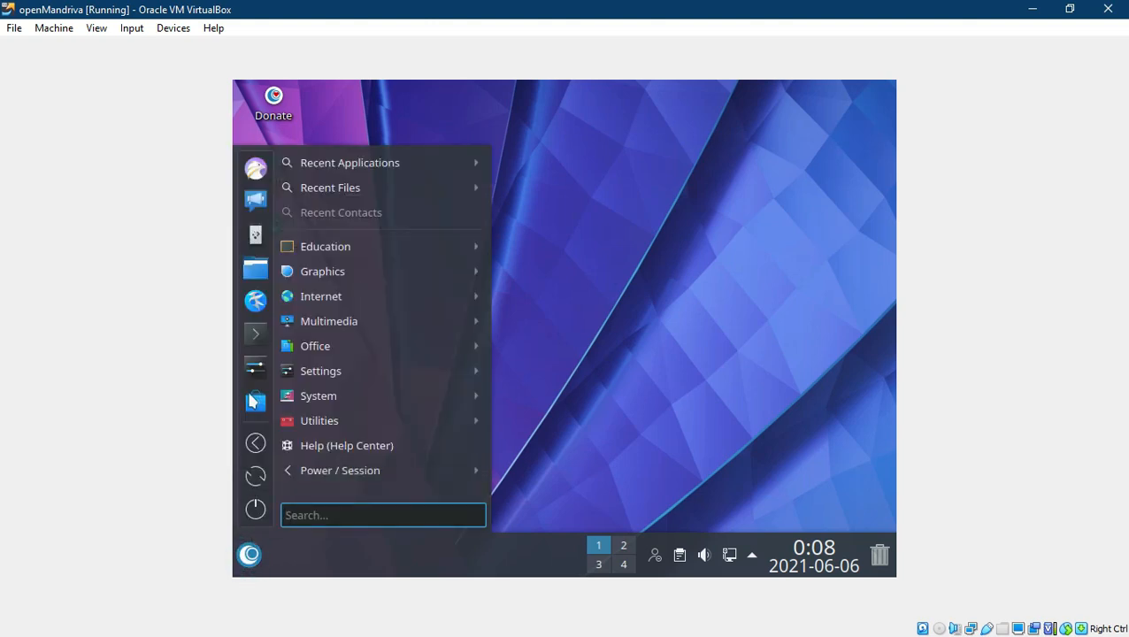
click(248, 268)
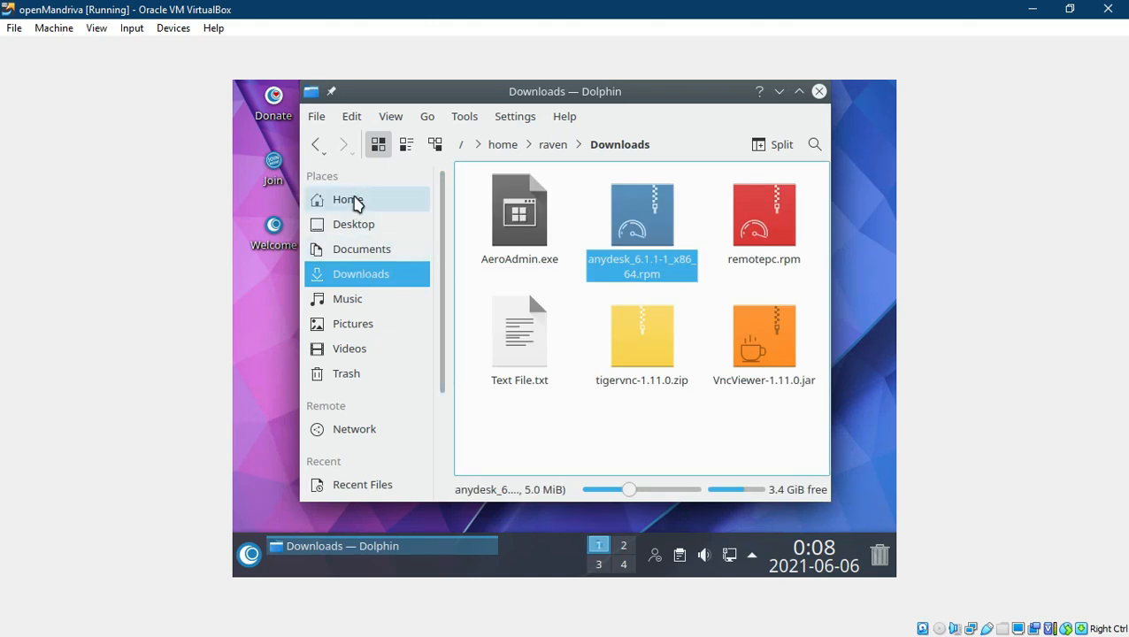
click(355, 203)
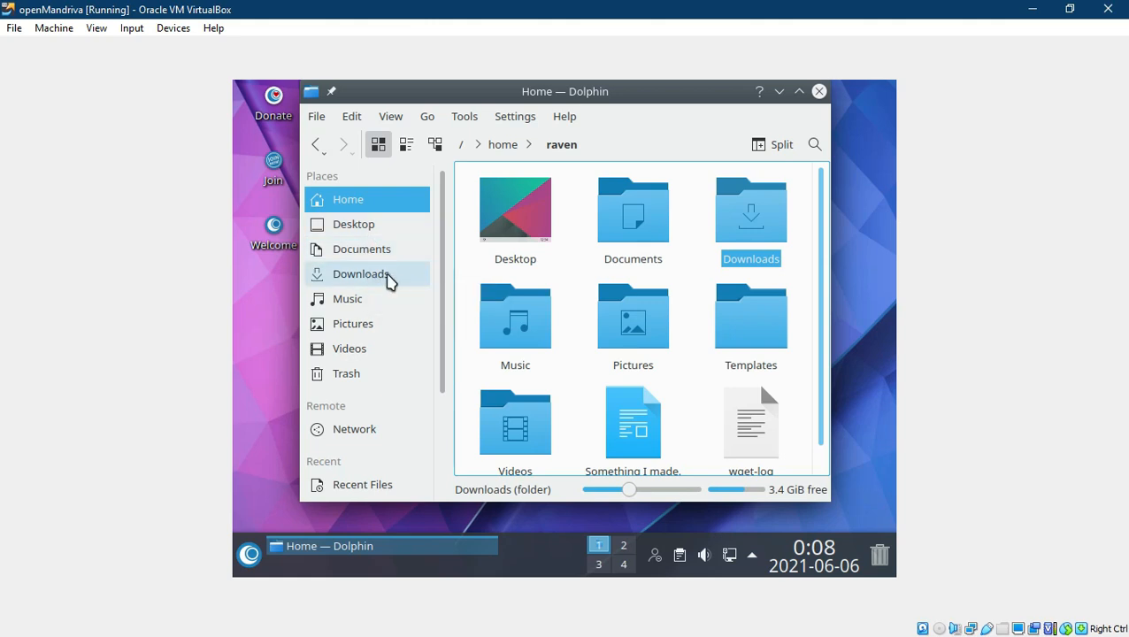
click(389, 279)
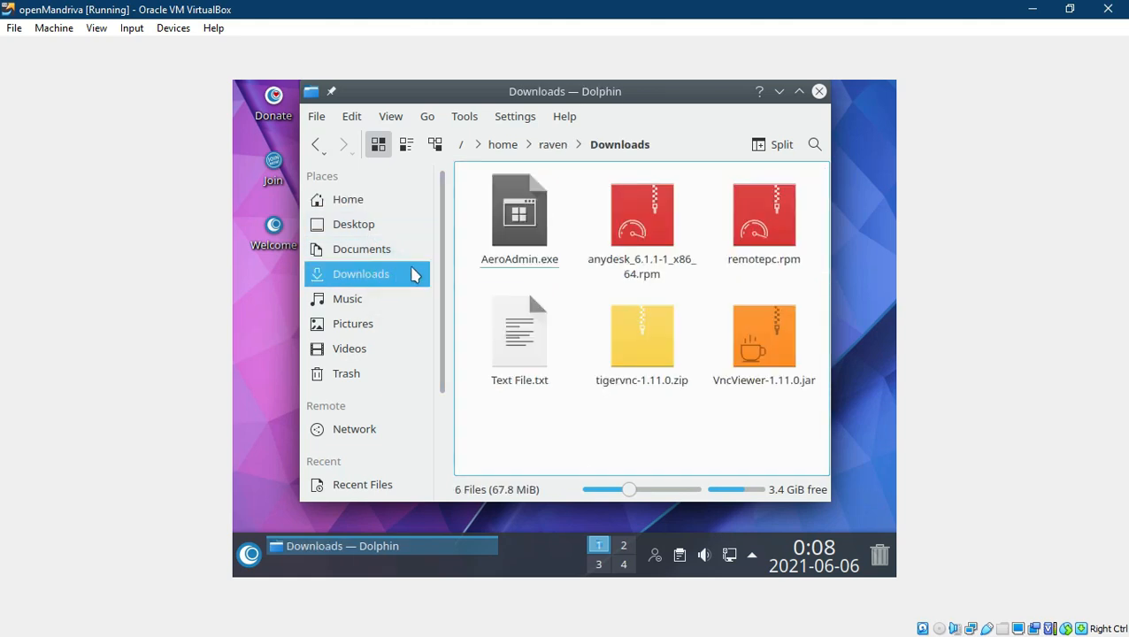
mouse_move(663, 176)
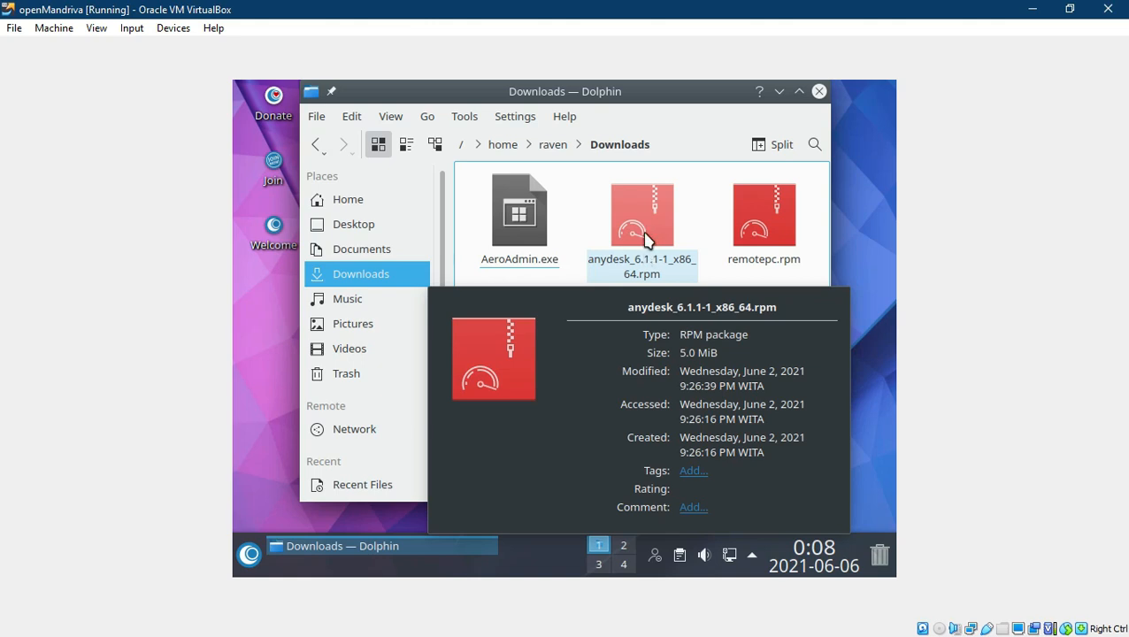
Step: Open anydesk_6.1.1-1_x86_64.rpm from Downloads in Discover
click(646, 239)
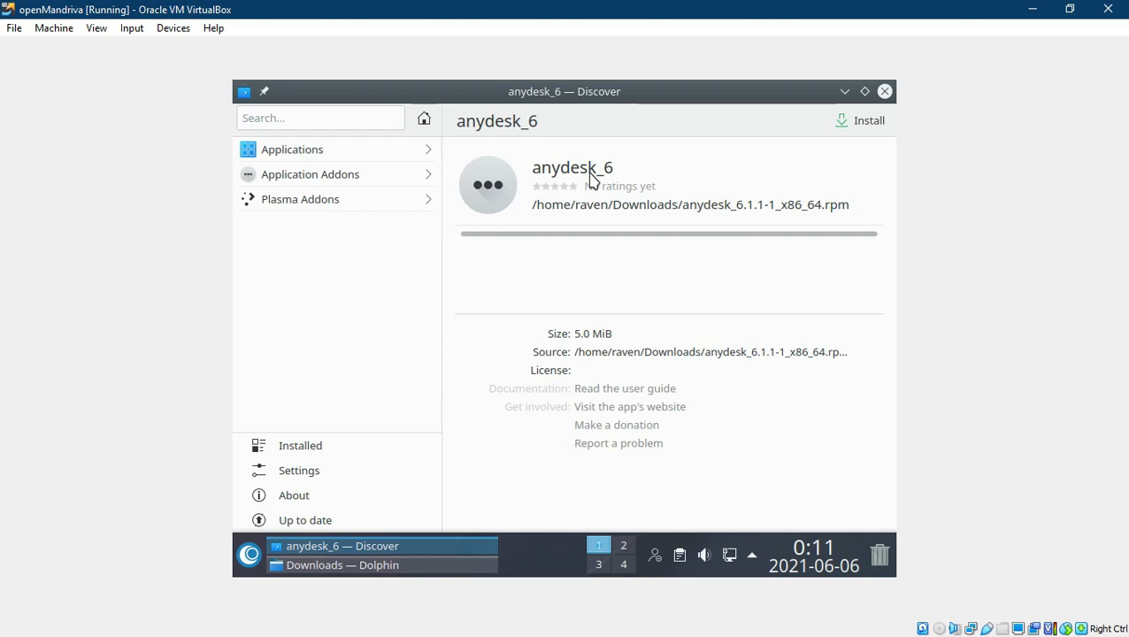
Step: Install the anydesk_6 package, authorising it with the account password
click(849, 128)
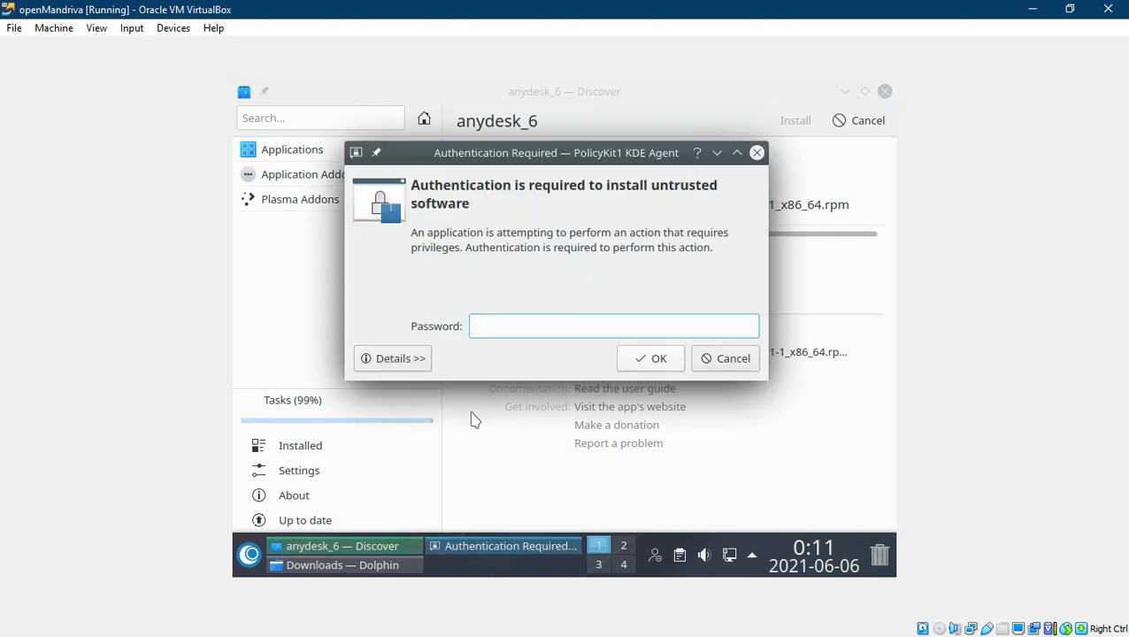
click(513, 328)
text(**********)
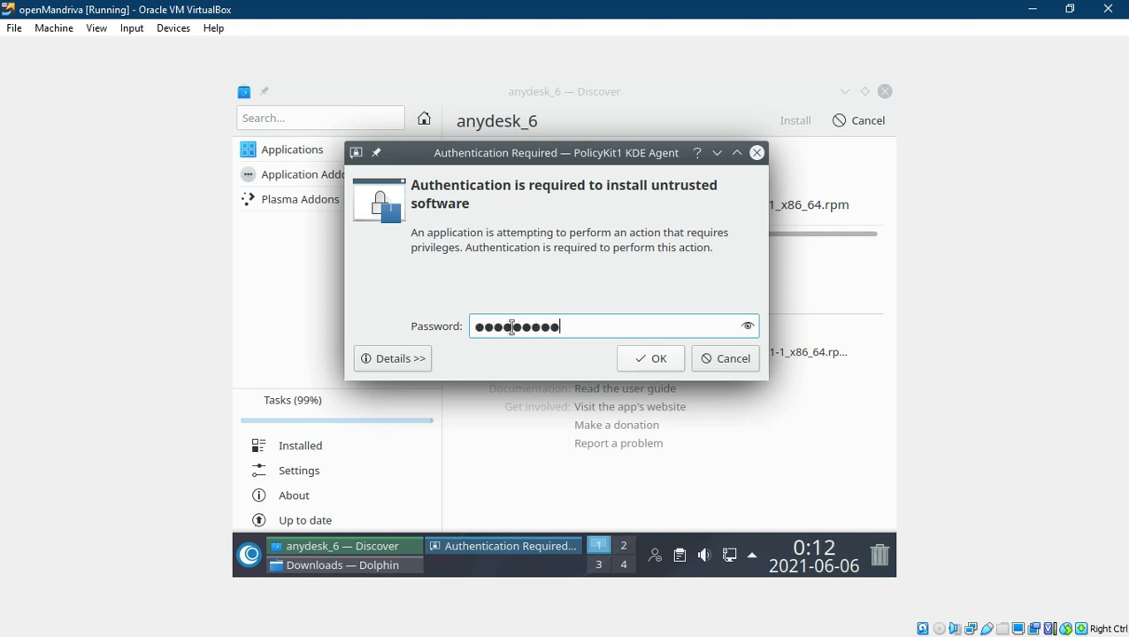
text(***)
key(Return)
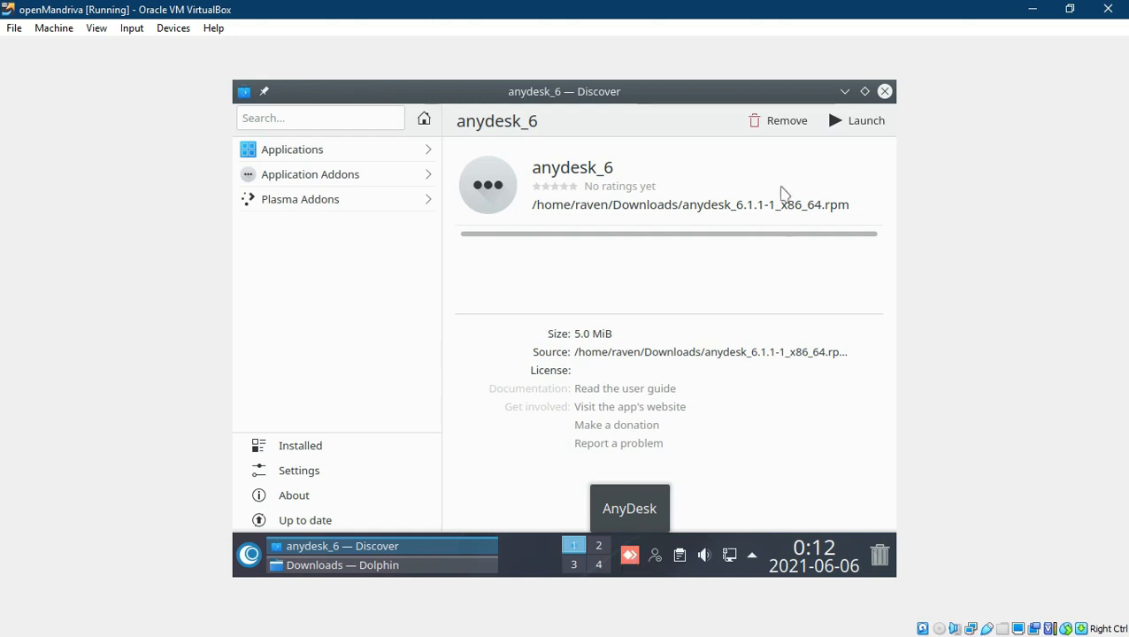
Step: Close Discover and Dolphin, then bring up AnyDesk's main window from the tray
click(884, 92)
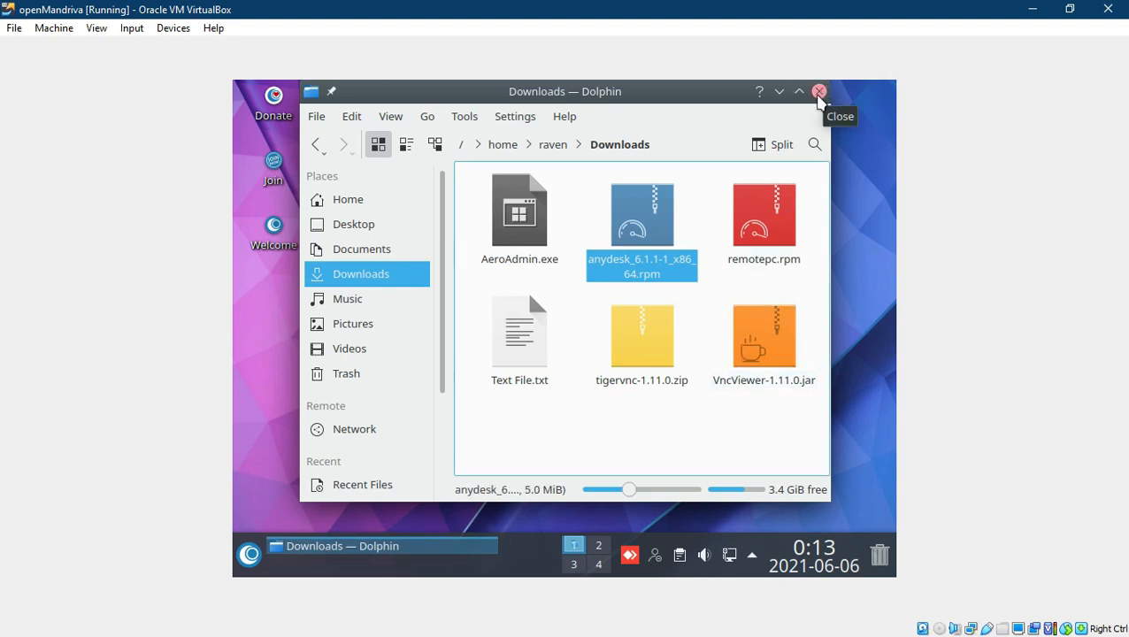
click(819, 92)
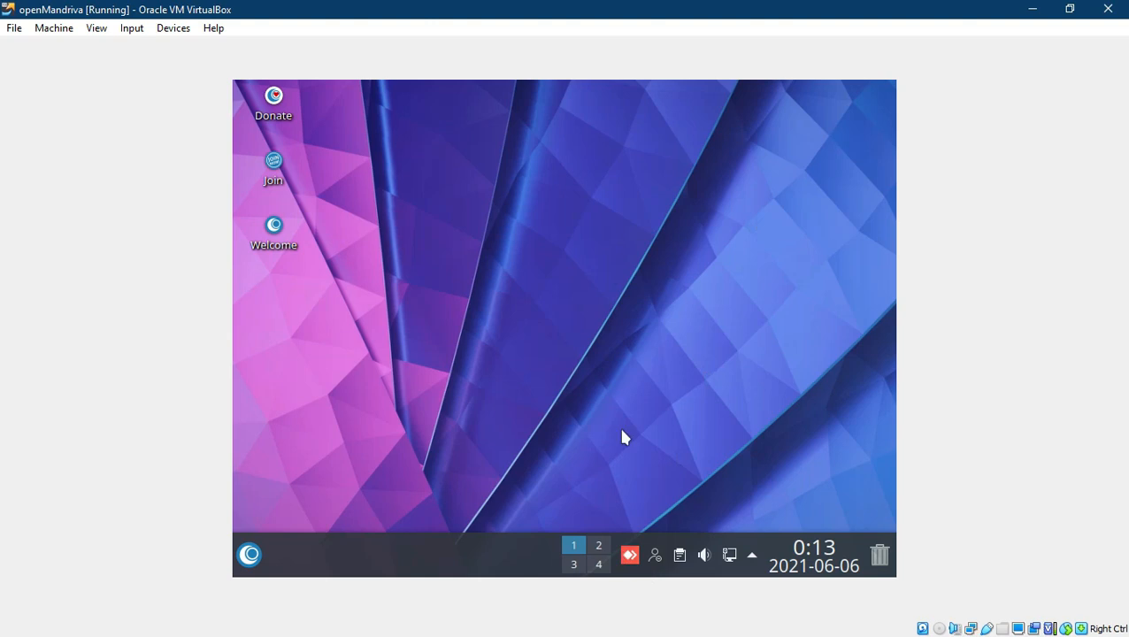
click(630, 556)
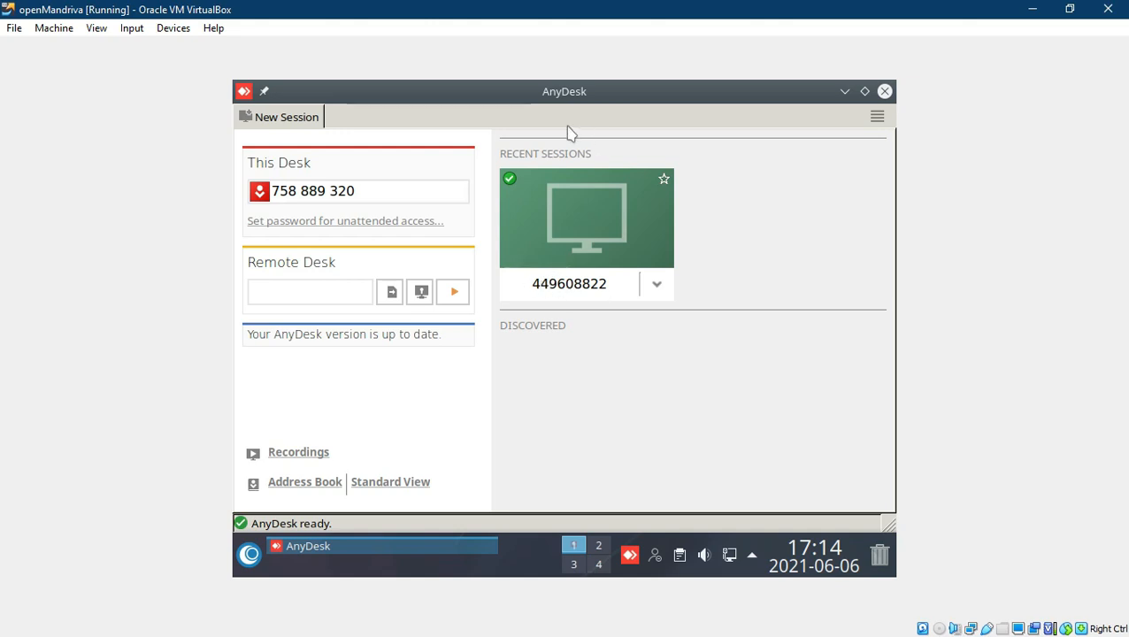
Step: Paste the remote desk's ID into the Remote Desk field and connect
click(290, 298)
text(449608822)
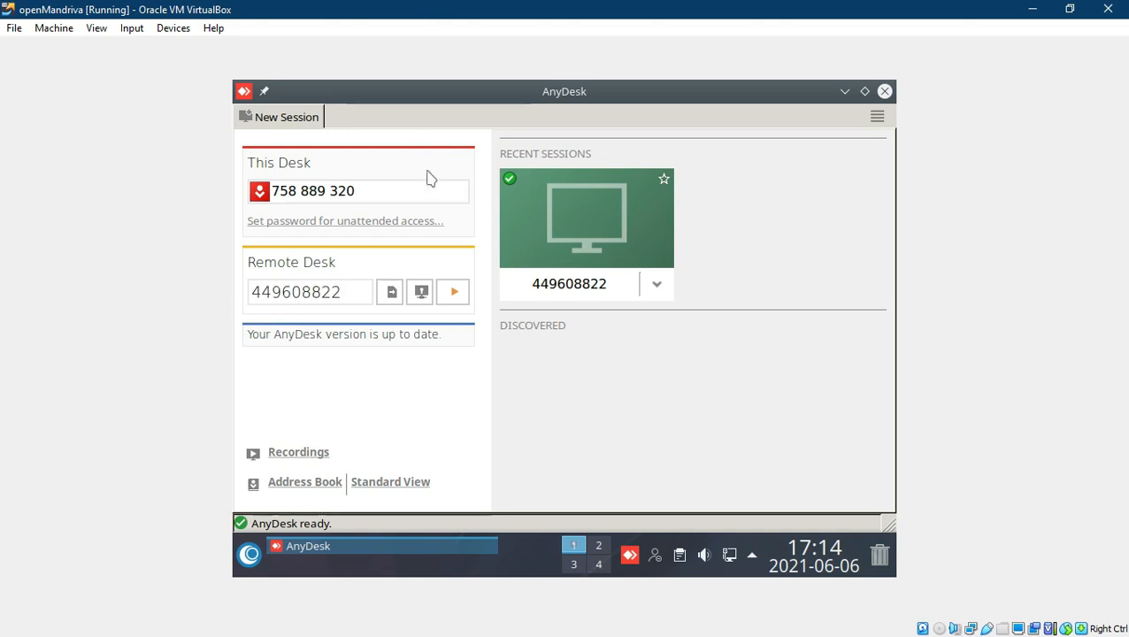
click(460, 296)
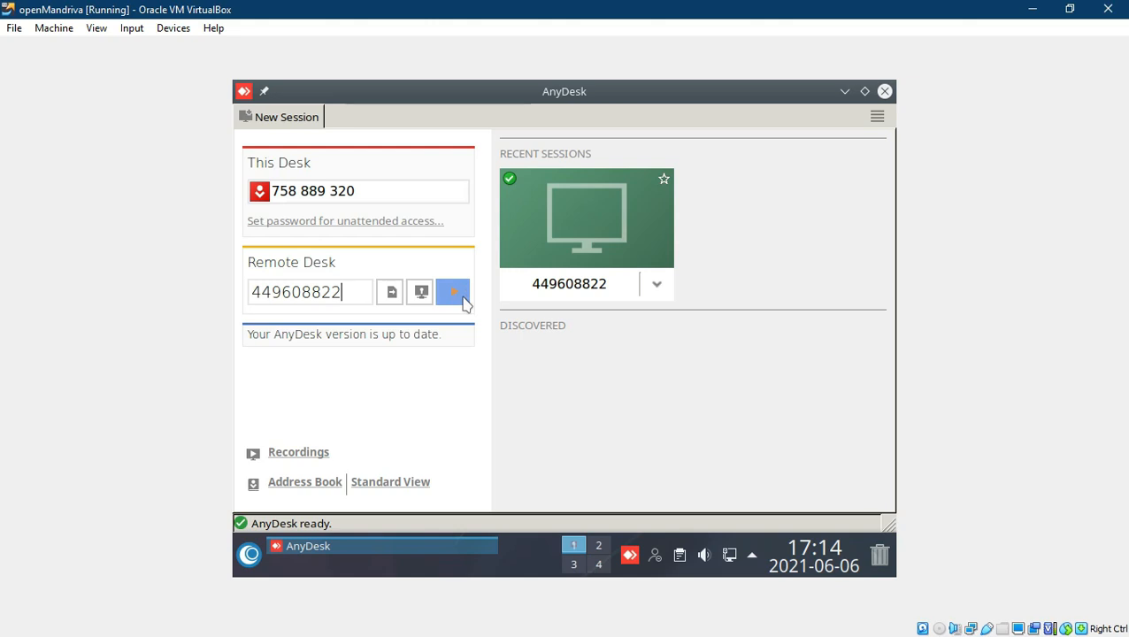
click(464, 301)
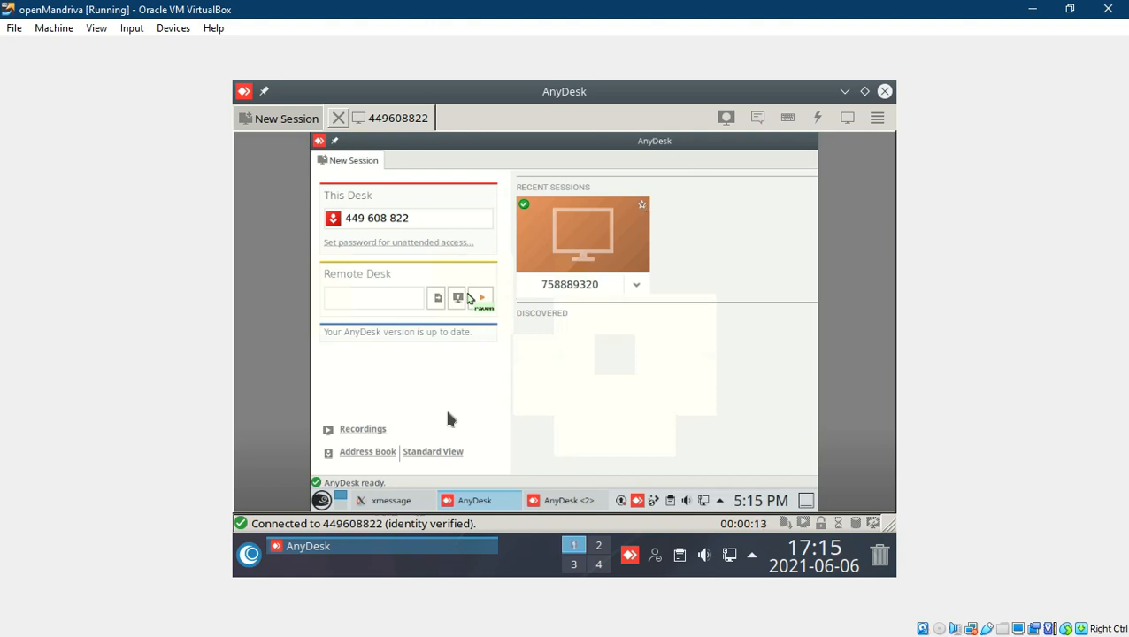
Step: Disconnect the session from the remote's AnyDesk window and dismiss the Session Closed notice
click(389, 502)
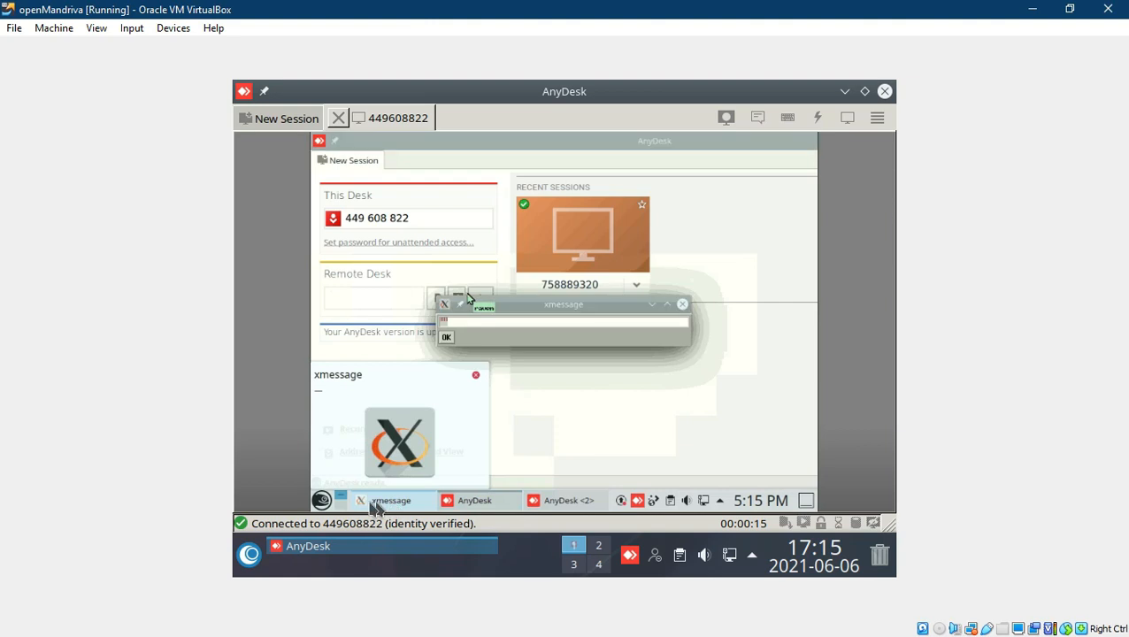
click(322, 501)
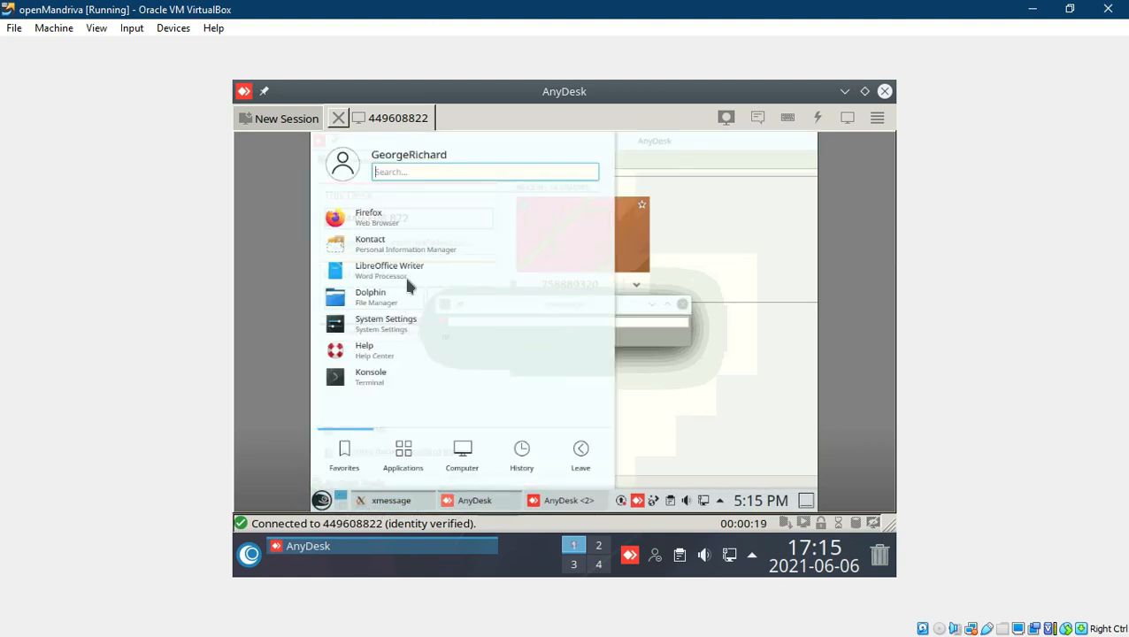
click(568, 504)
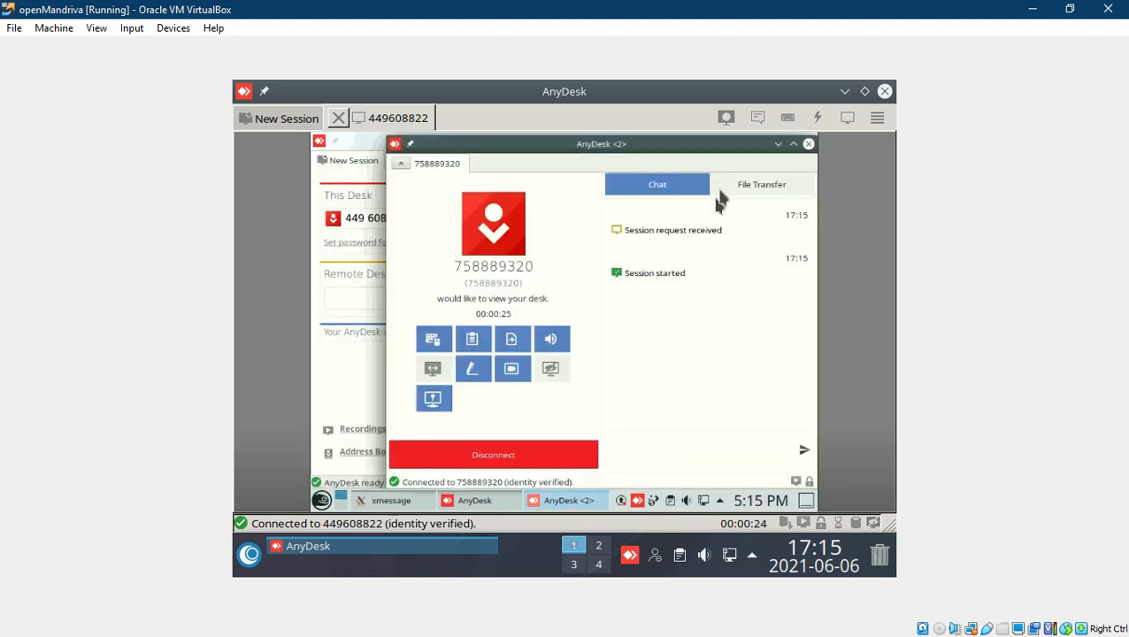
click(559, 457)
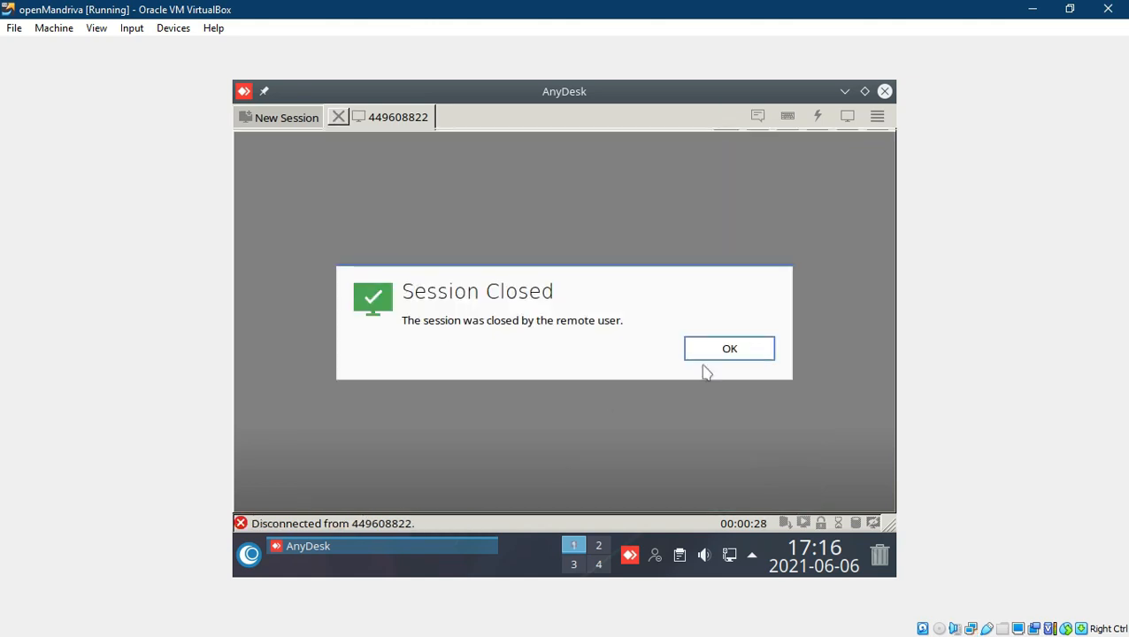
click(728, 351)
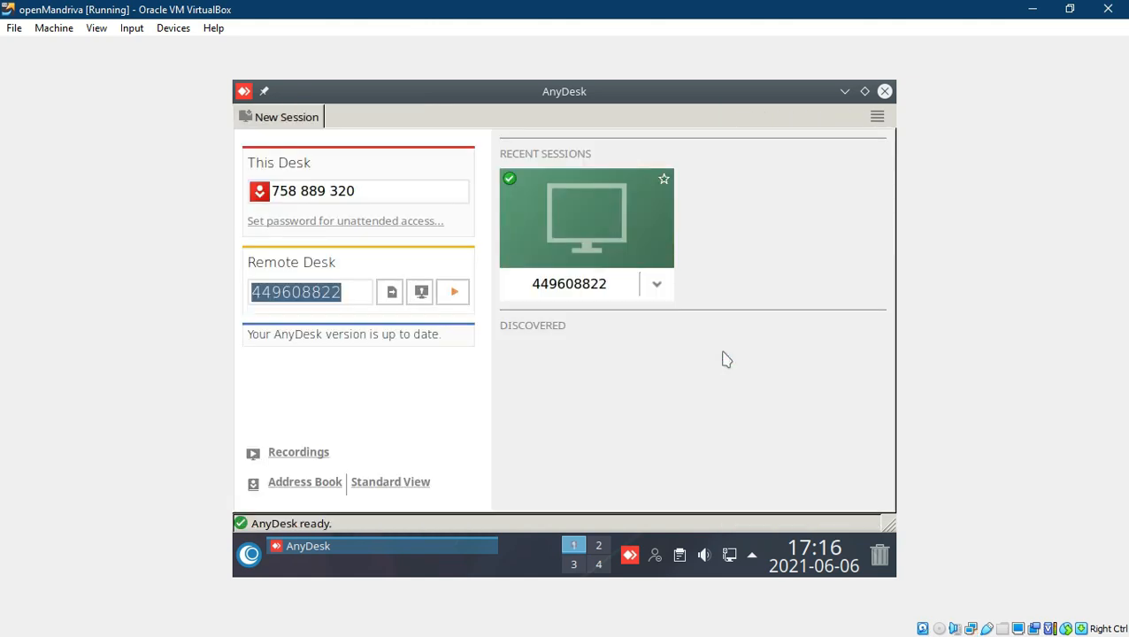
Step: Inspect the recent session's options, then start a file transfer session with the remote desk
click(656, 287)
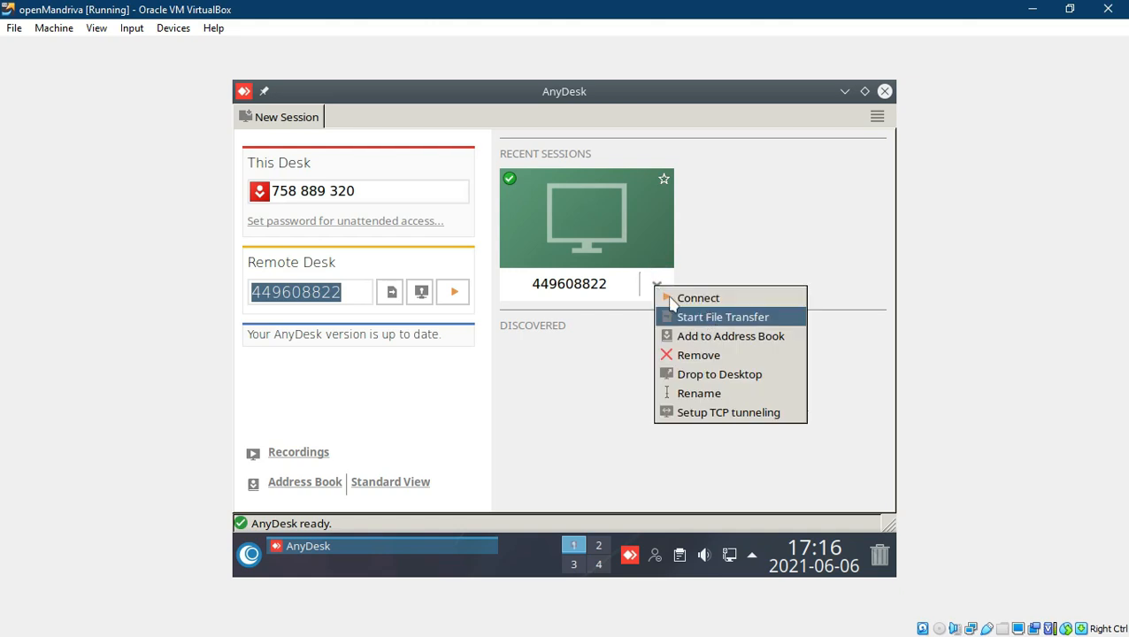
click(612, 343)
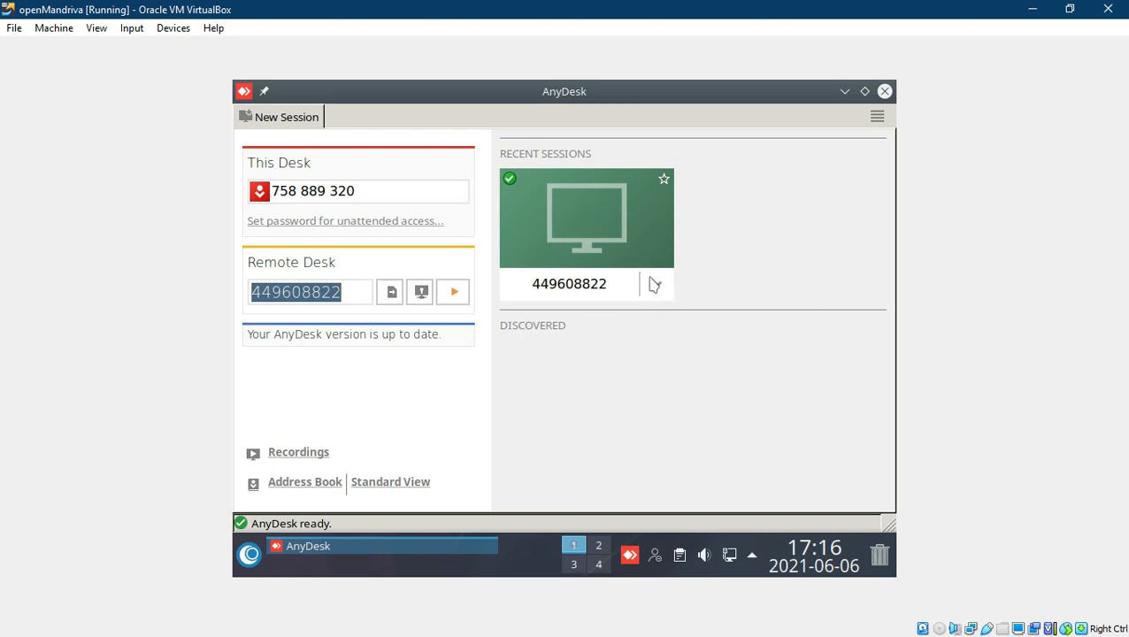
click(656, 289)
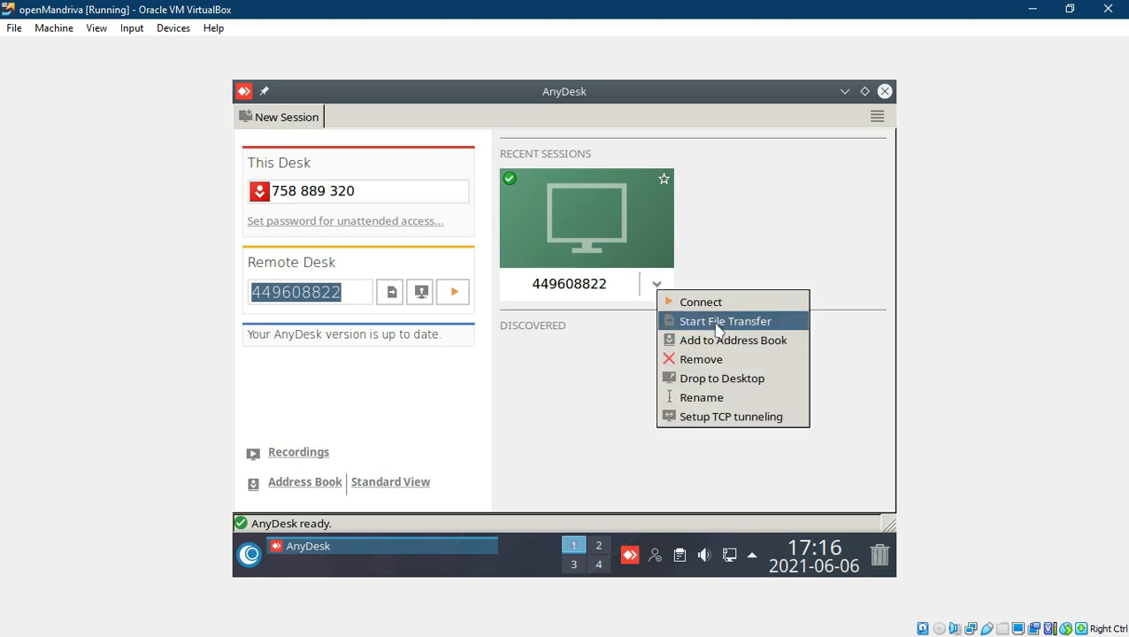
click(569, 374)
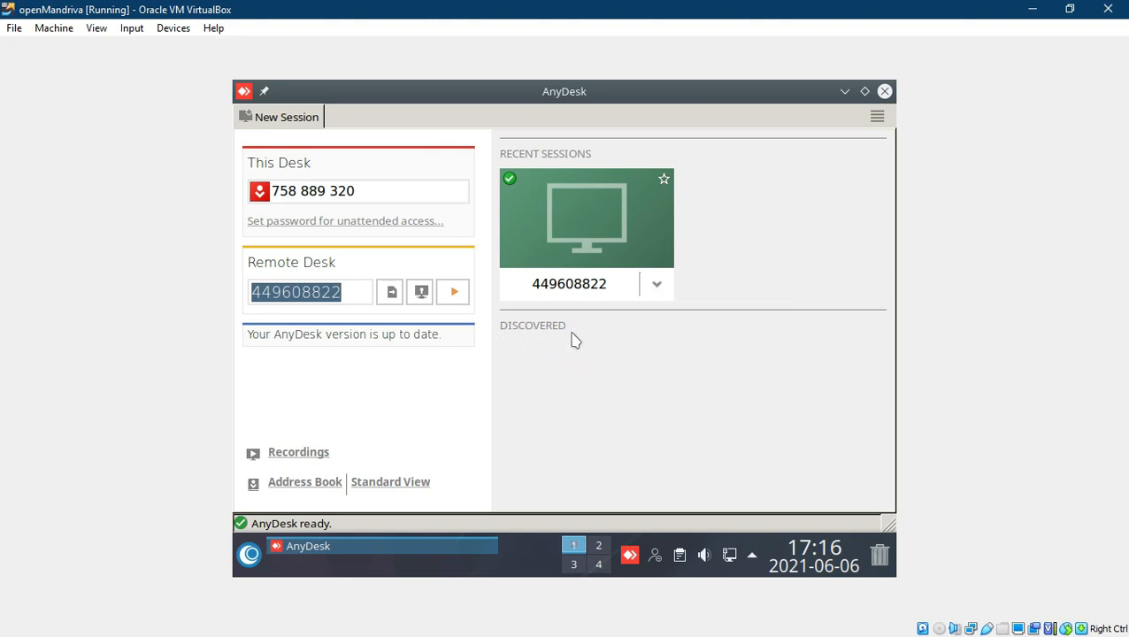
click(394, 295)
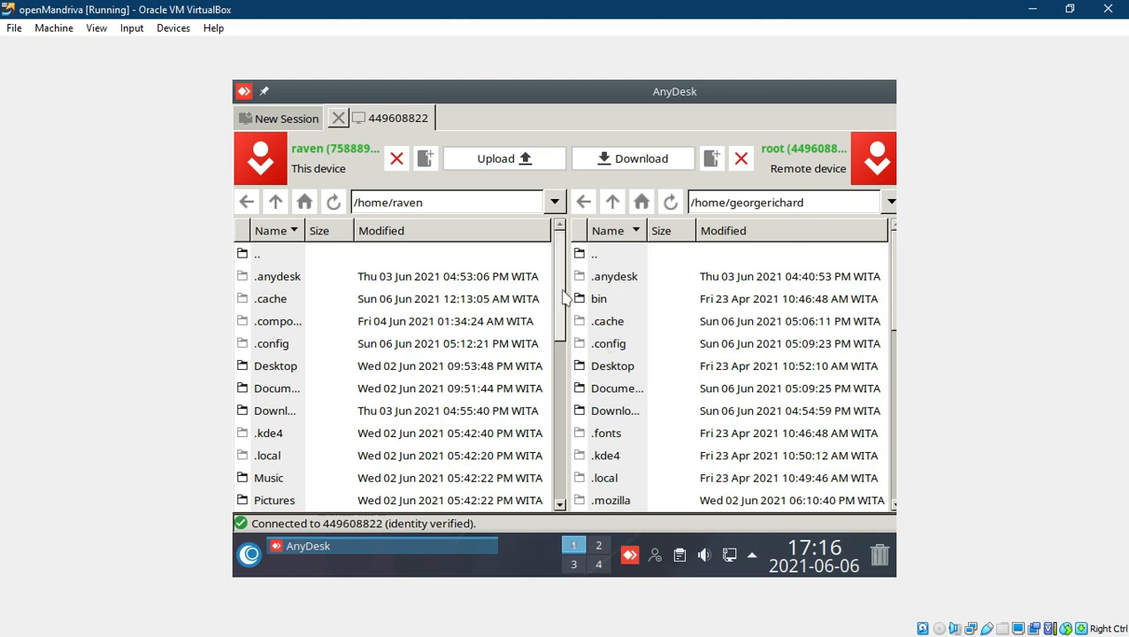
scroll(563, 299, down, 3)
scroll(563, 299, up, 3)
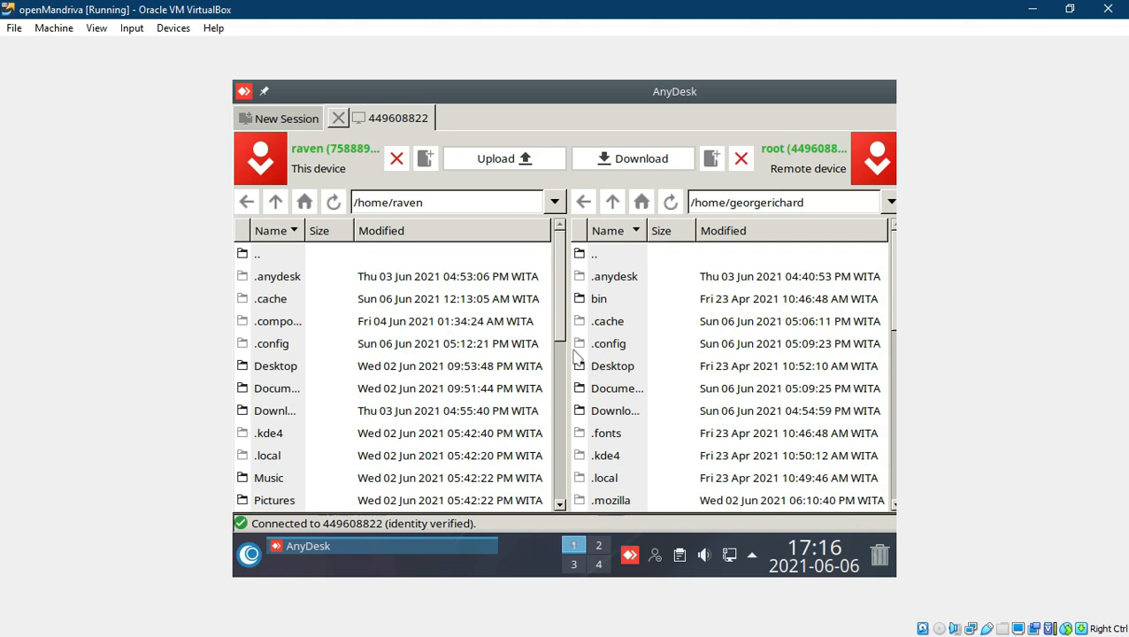
drag(563, 326, 563, 498)
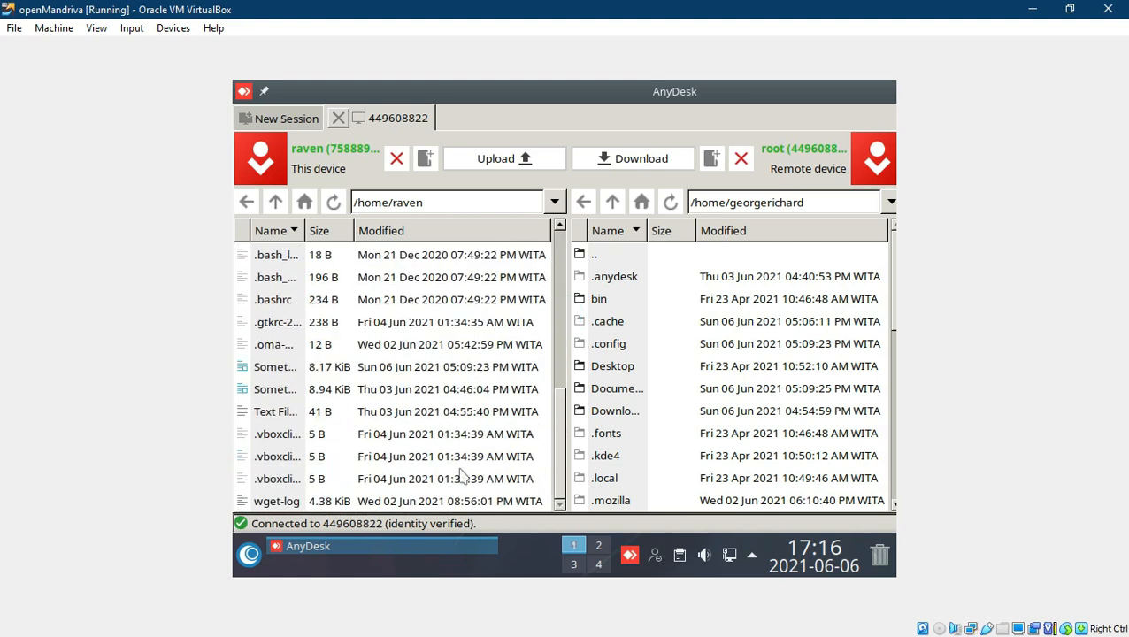
click(270, 413)
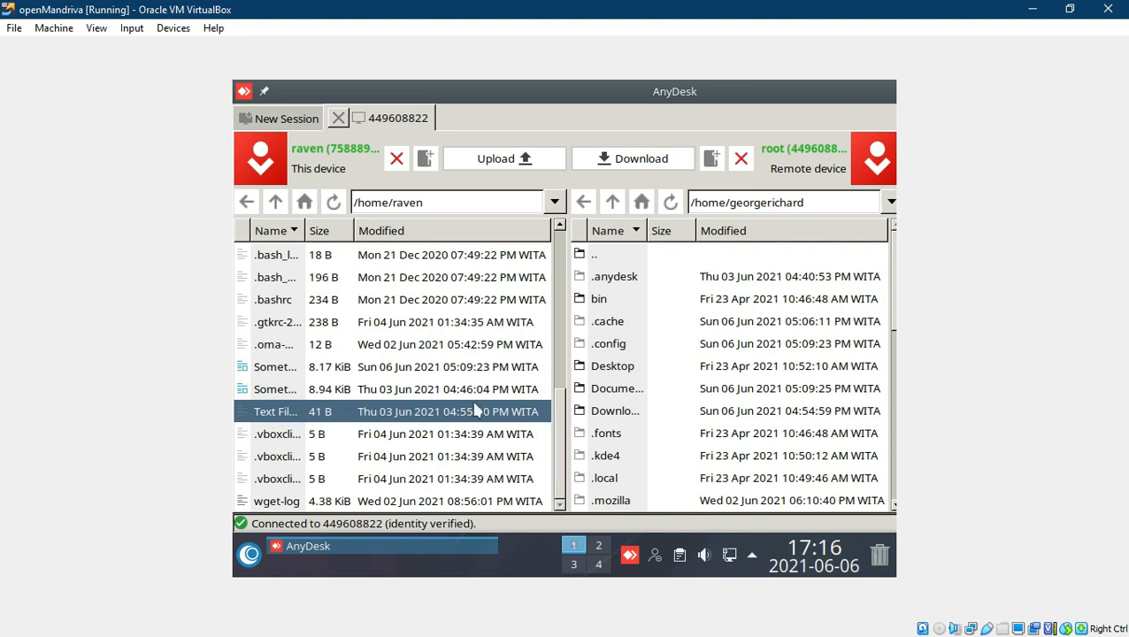
click(509, 168)
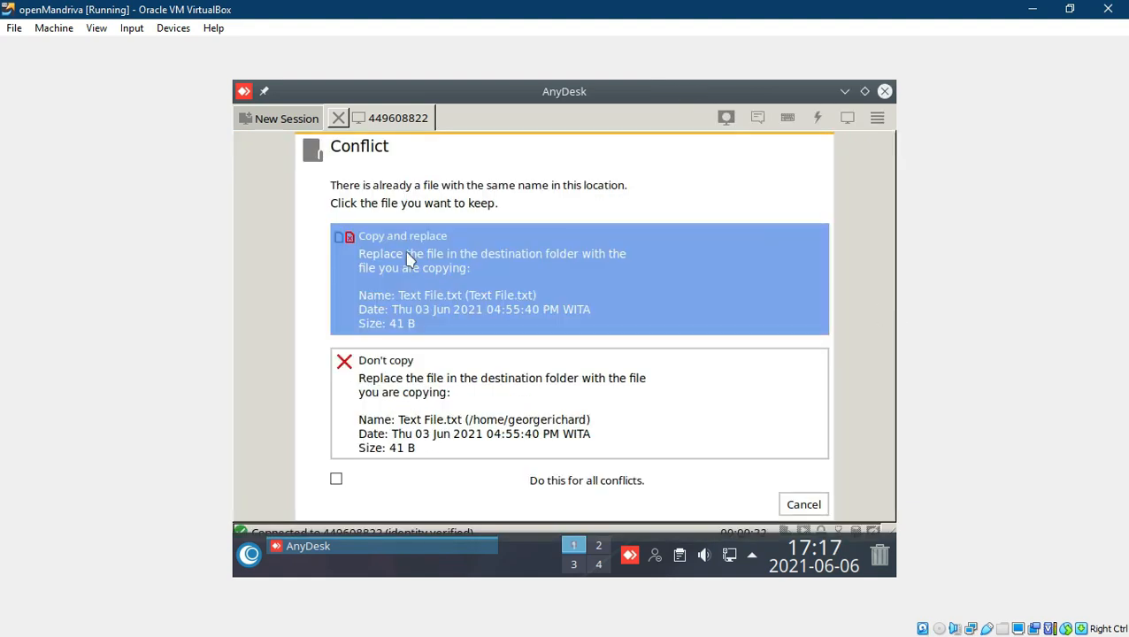
click(472, 272)
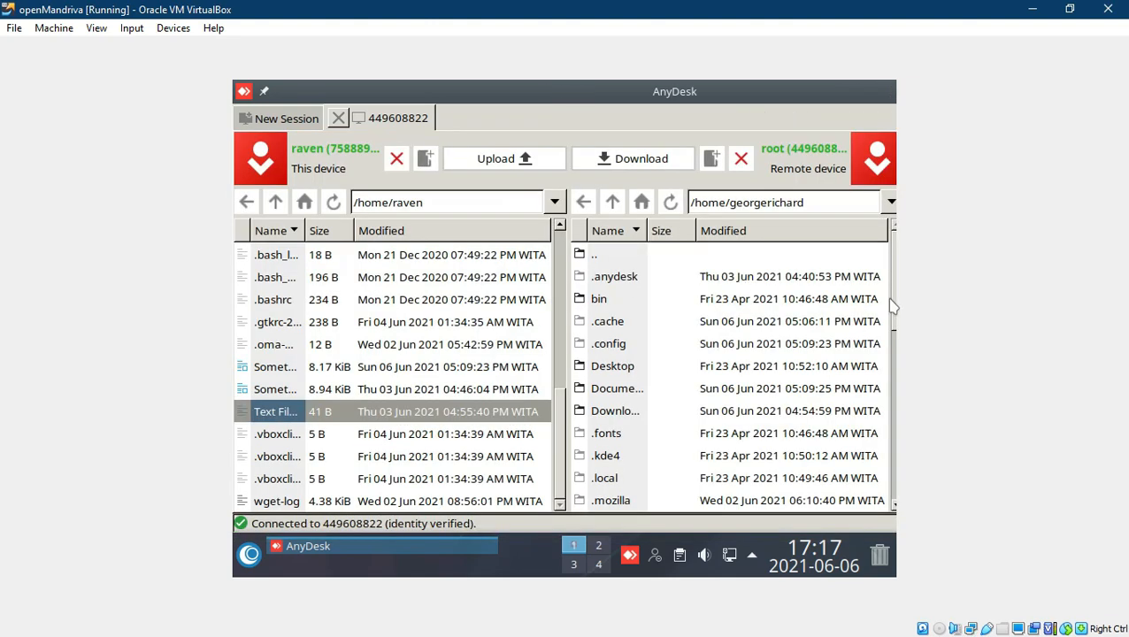
drag(893, 304, 893, 482)
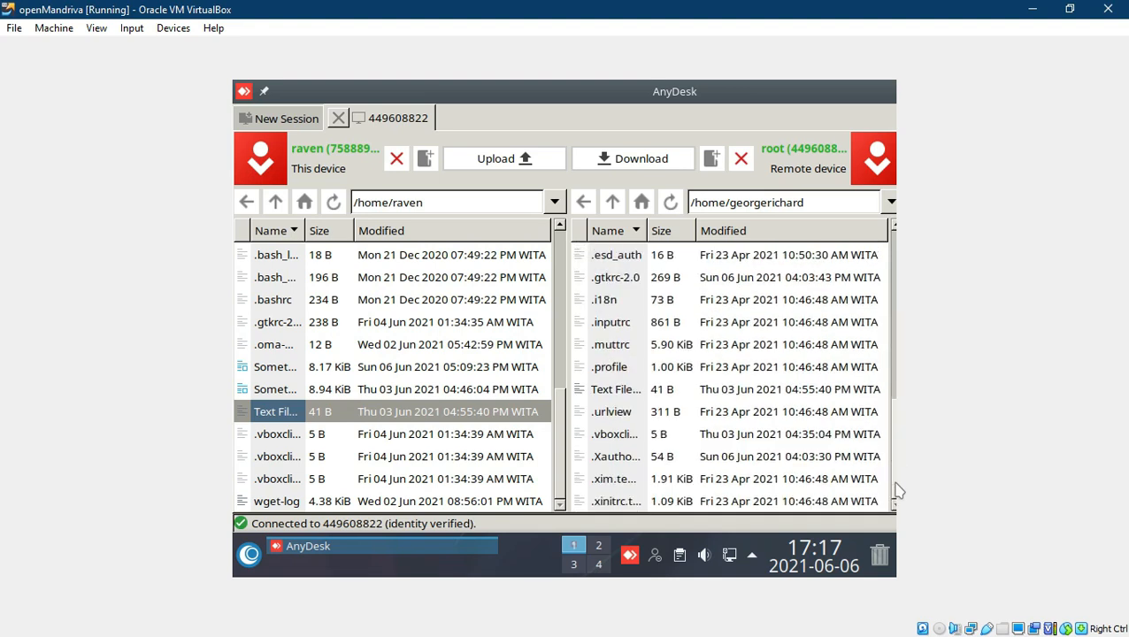
click(646, 391)
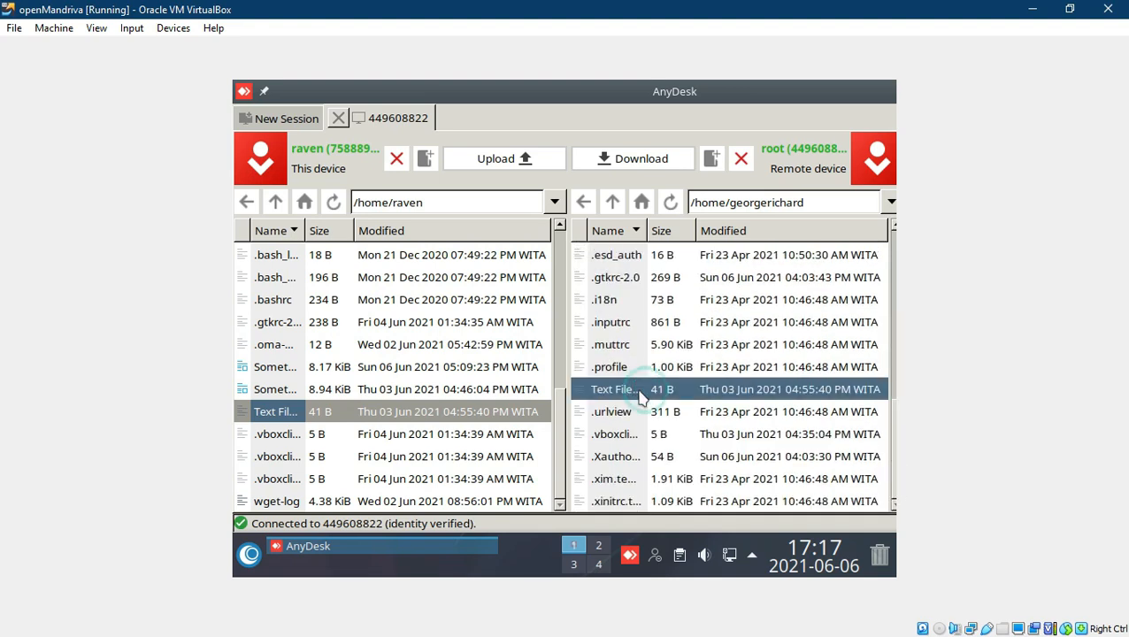
click(307, 371)
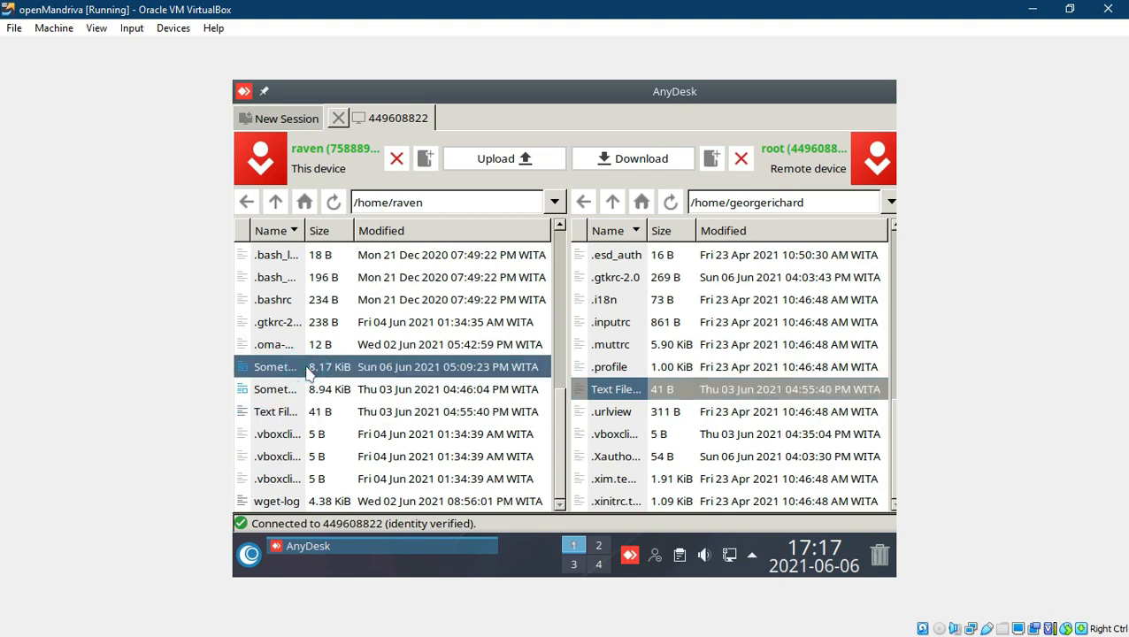
click(524, 165)
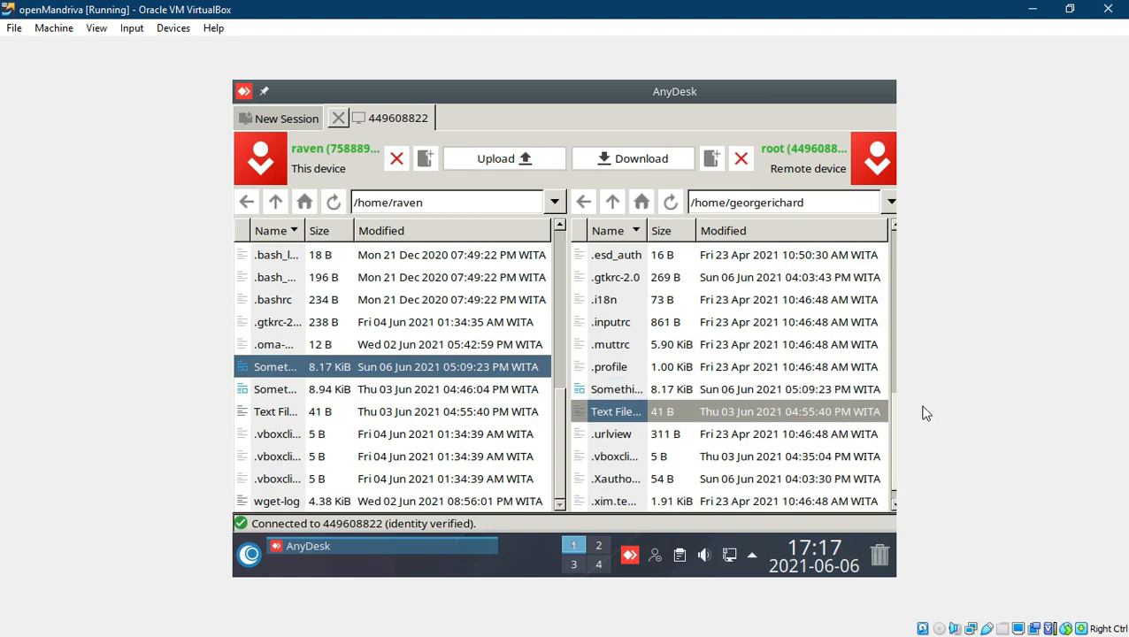
click(660, 391)
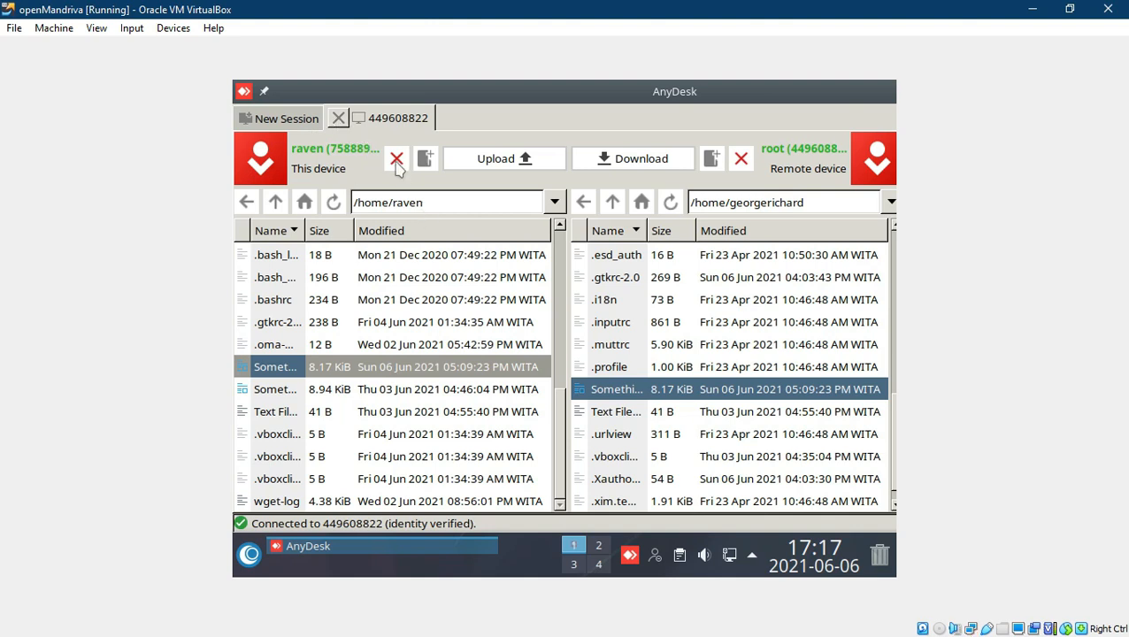
Step: Close the file transfer tab, move the AnyDesk window, and quit AnyDesk
click(339, 119)
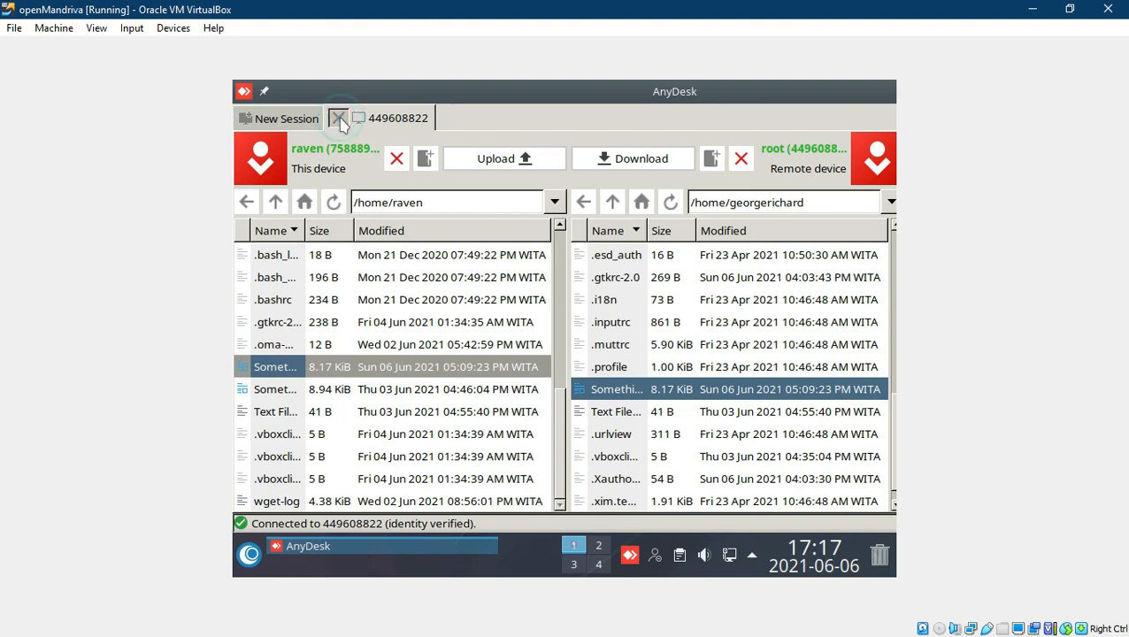
click(340, 119)
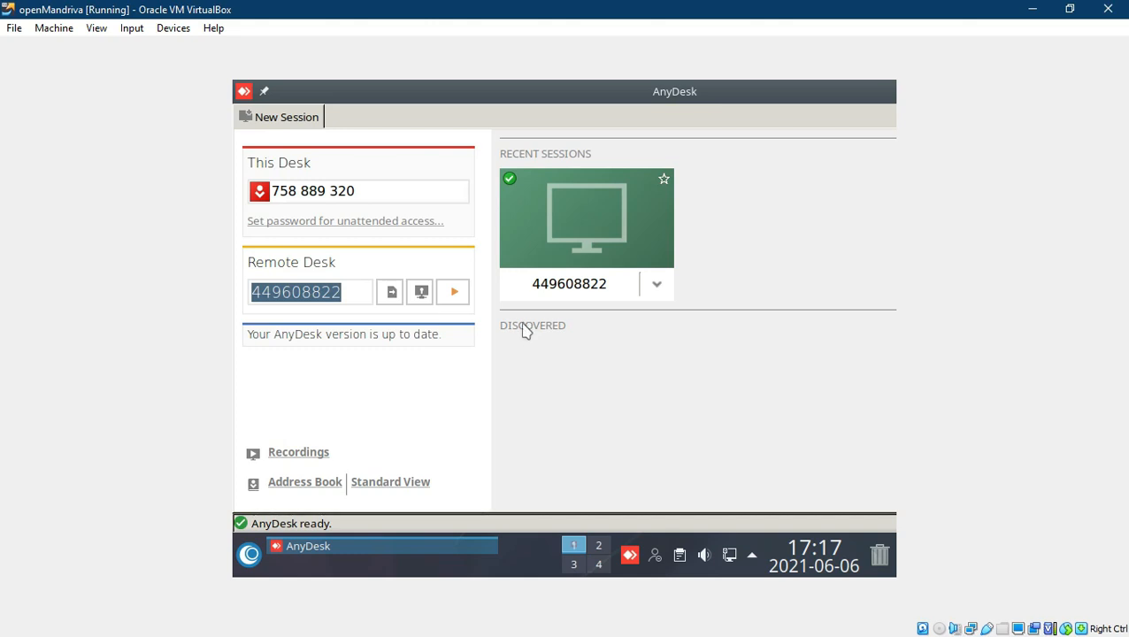
drag(601, 89, 564, 134)
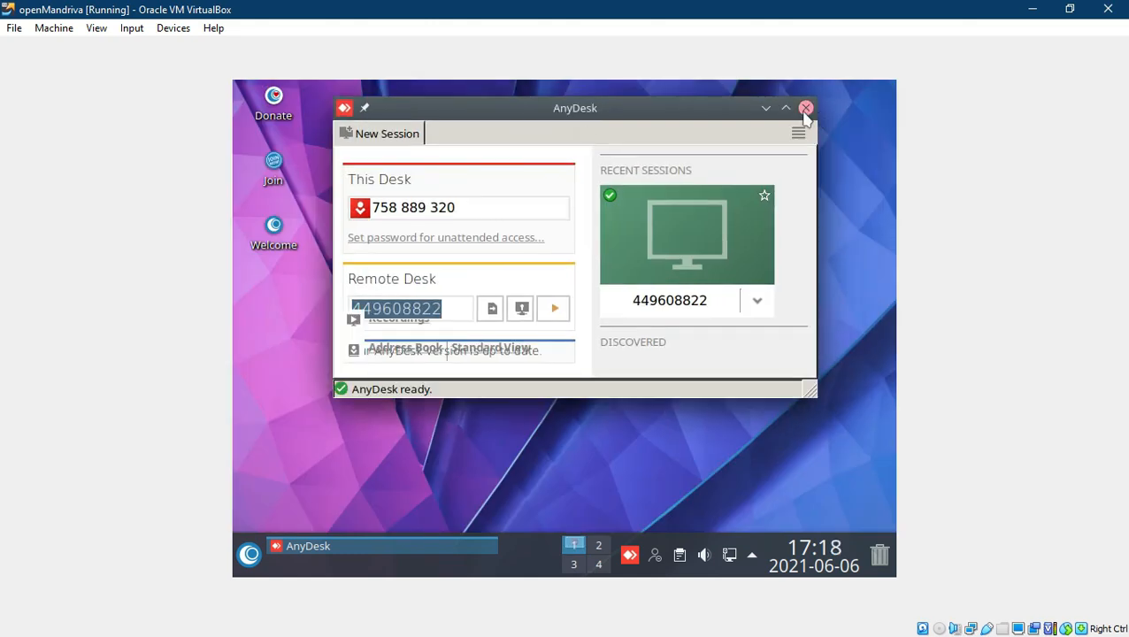
click(805, 108)
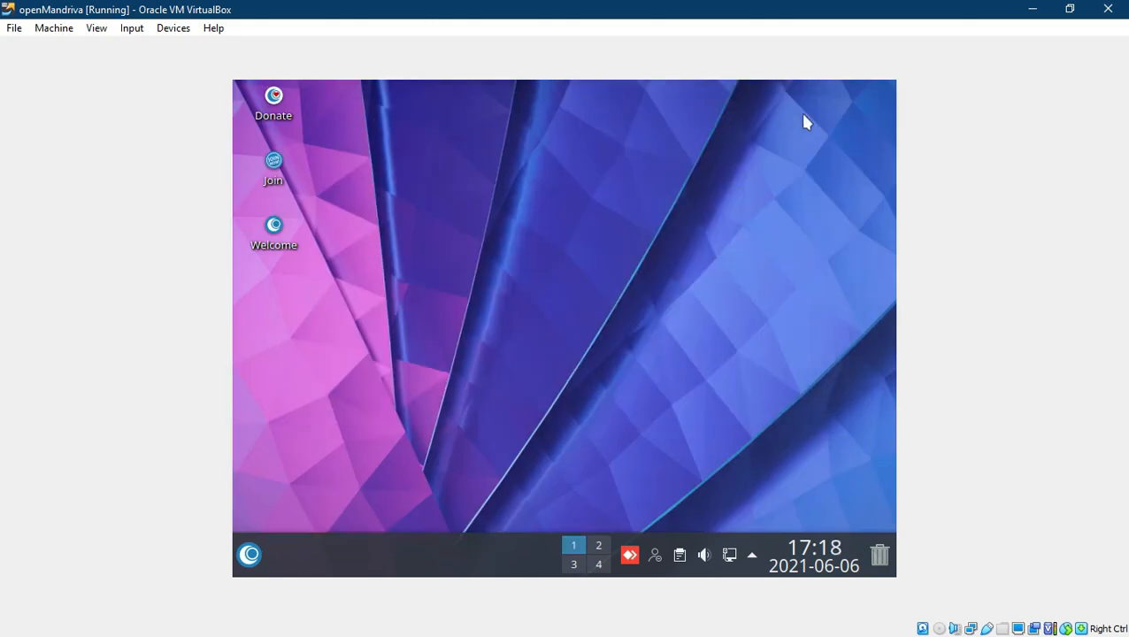